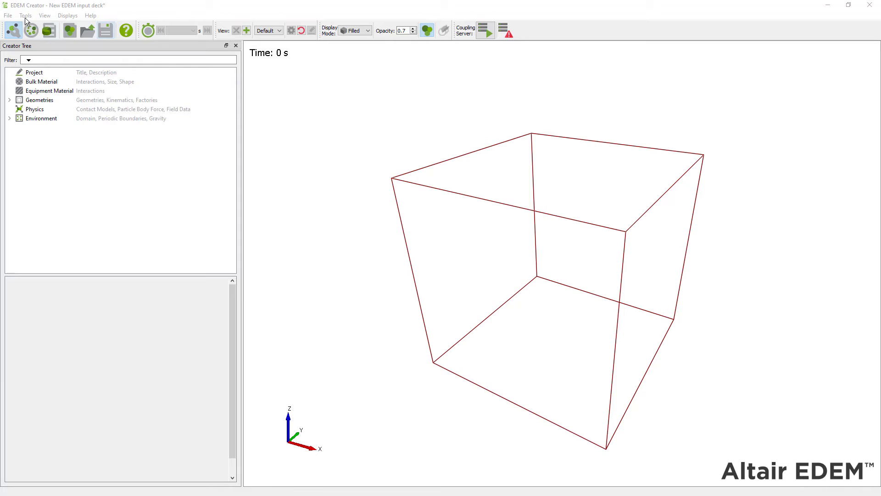
- Open Tools > Options at Simulator Engine > CUDA to check the CUDA-compatible GPU devices
click(26, 15)
click(45, 27)
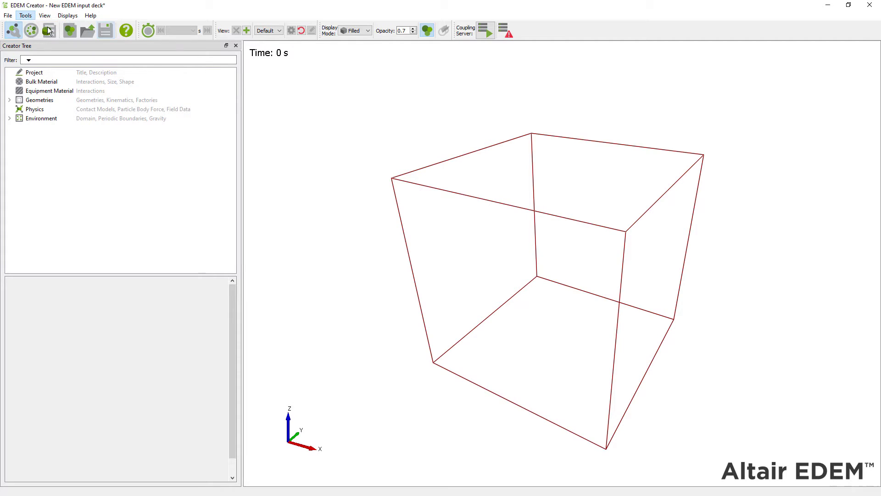
click(306, 167)
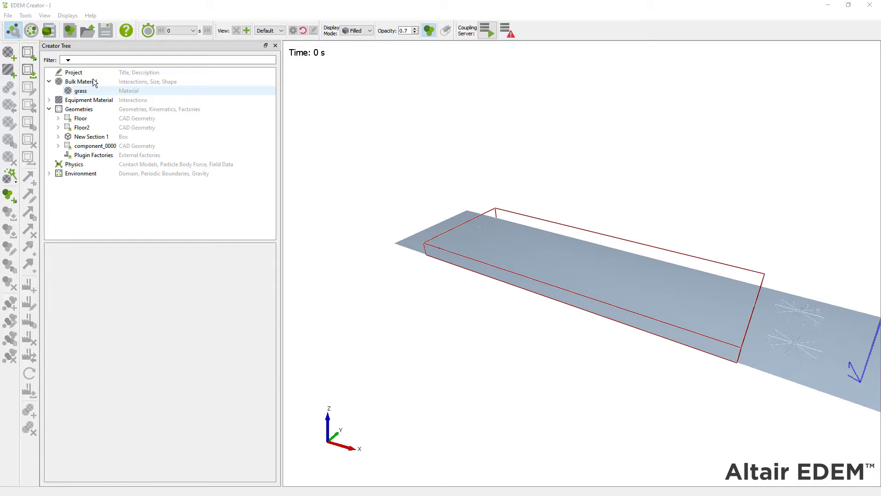
- Show the grass material's Add Particle choices: MultiSphere, Polyhedral and Spherocylinder
click(87, 91)
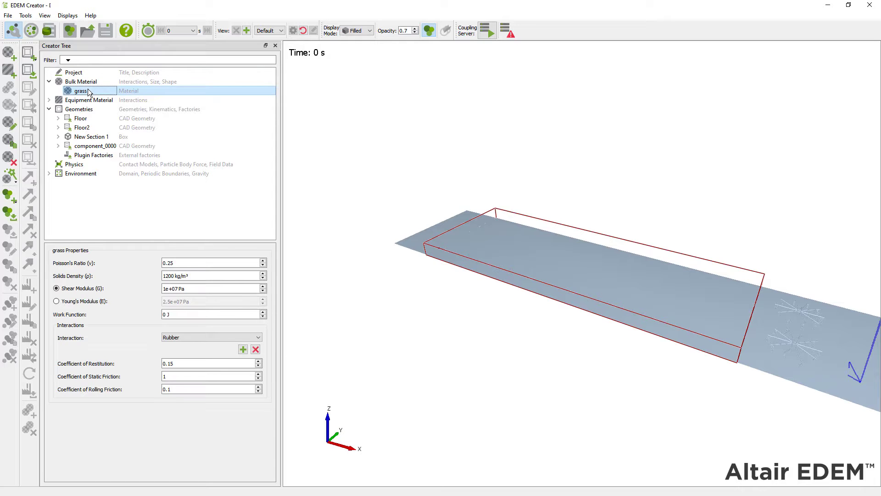
right_click(87, 91)
mouse_move(151, 135)
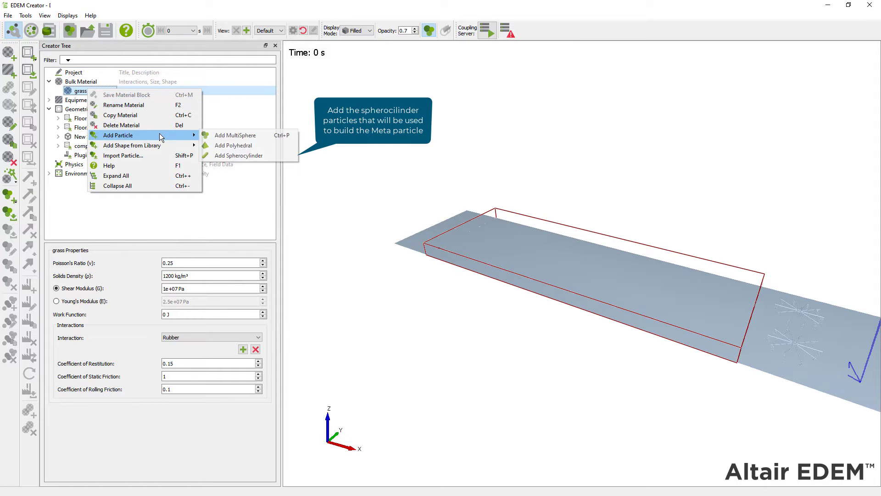
- Add spherocylinder 'New Particle 5' to grass with Auto Calculation of mass, volume and inertia enabled
click(281, 157)
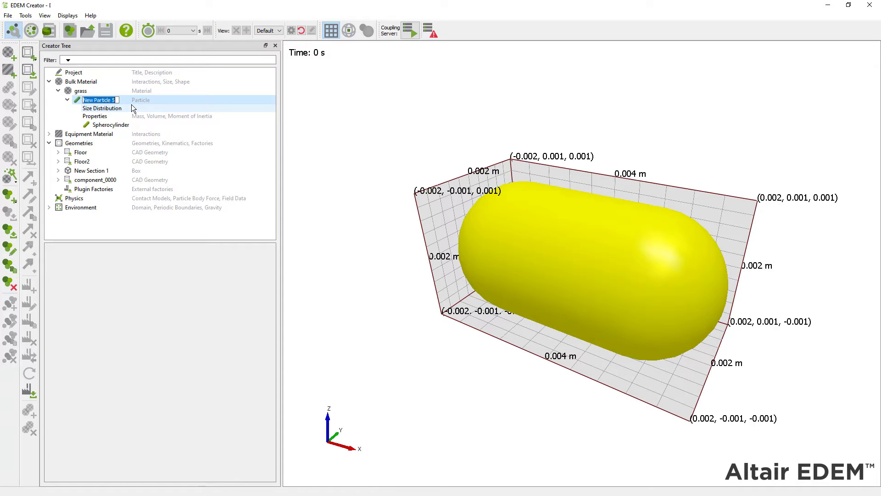
key(Return)
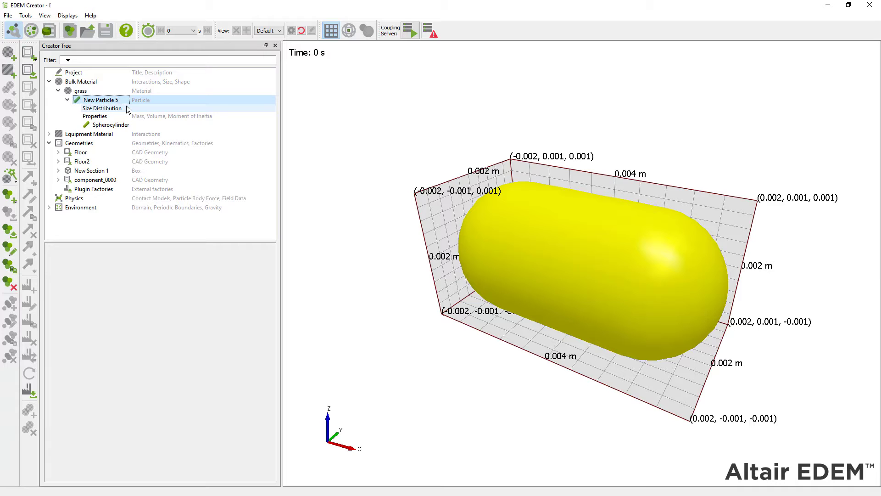
click(102, 109)
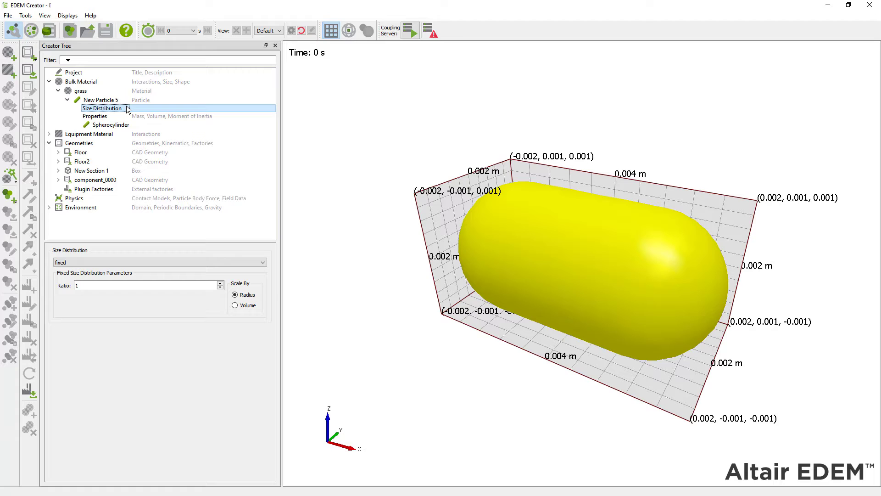
click(123, 116)
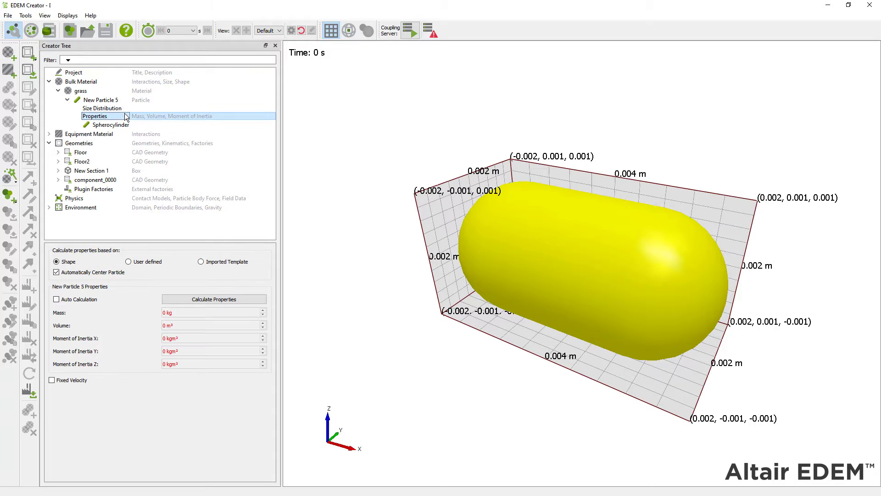
click(82, 301)
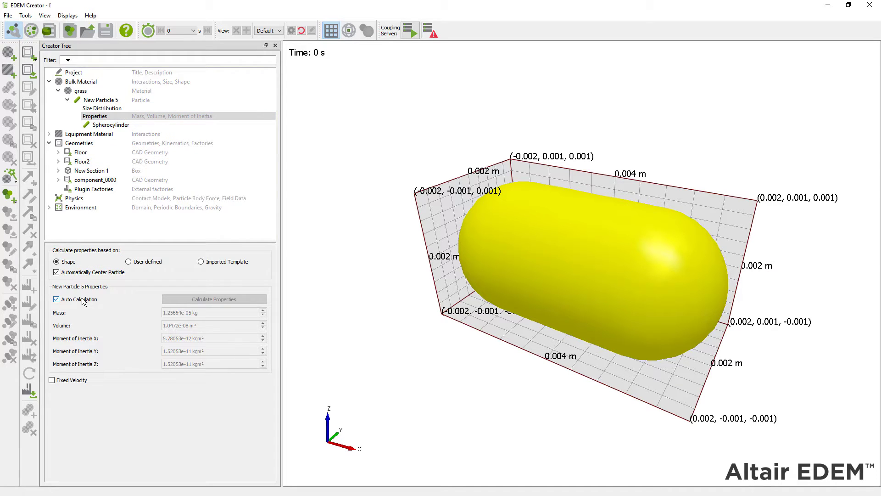
click(145, 125)
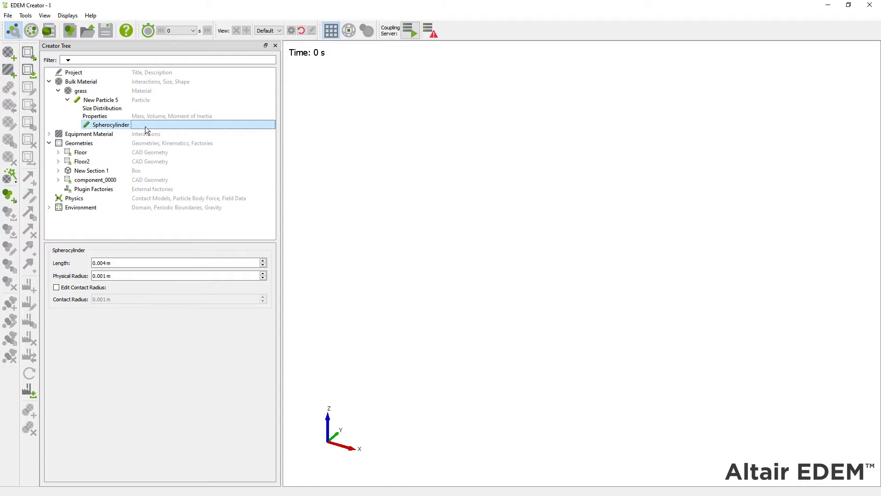
- Replace the spherocylinder length with 0.075 m
click(124, 263)
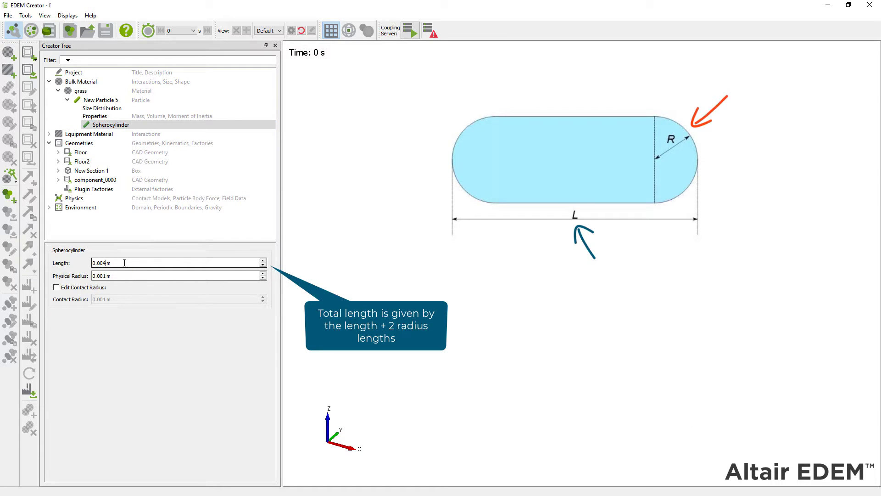
key(BackSpace)
key(BackSpace)
text(75)
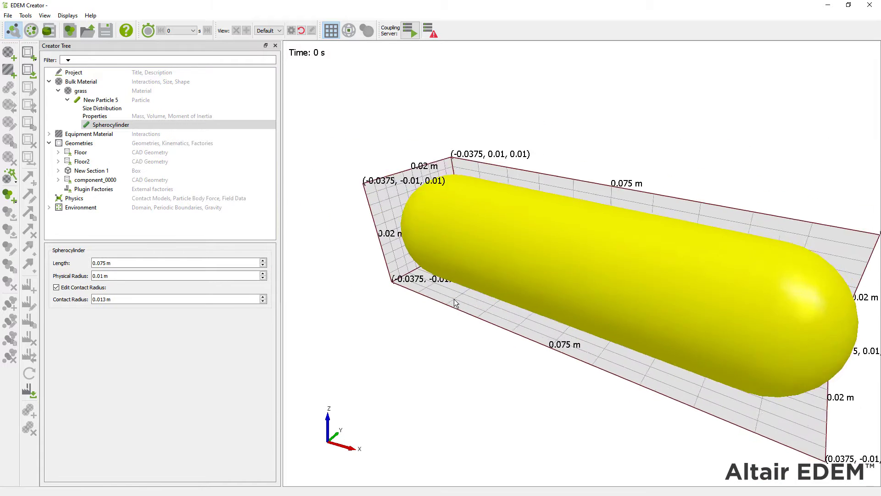
scroll(456, 303, down, 2)
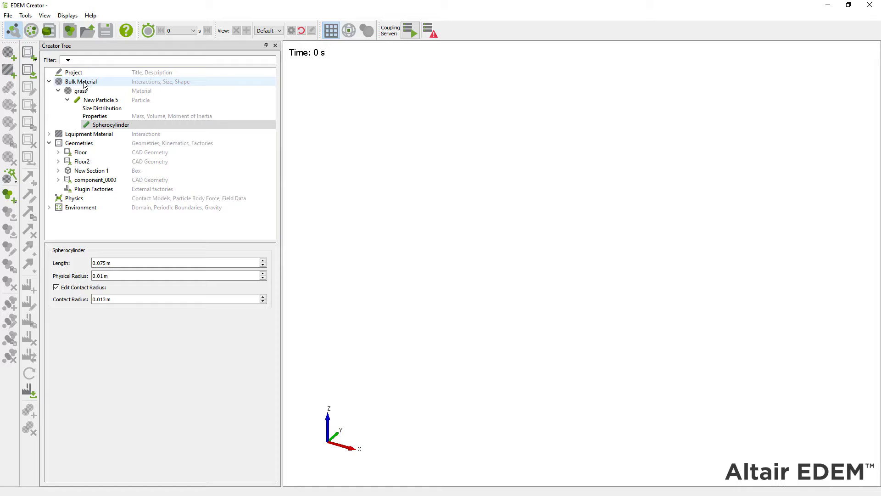
- Add a meta-particle under Bulk Material, keeping the default name Meta-Particle 0
click(84, 85)
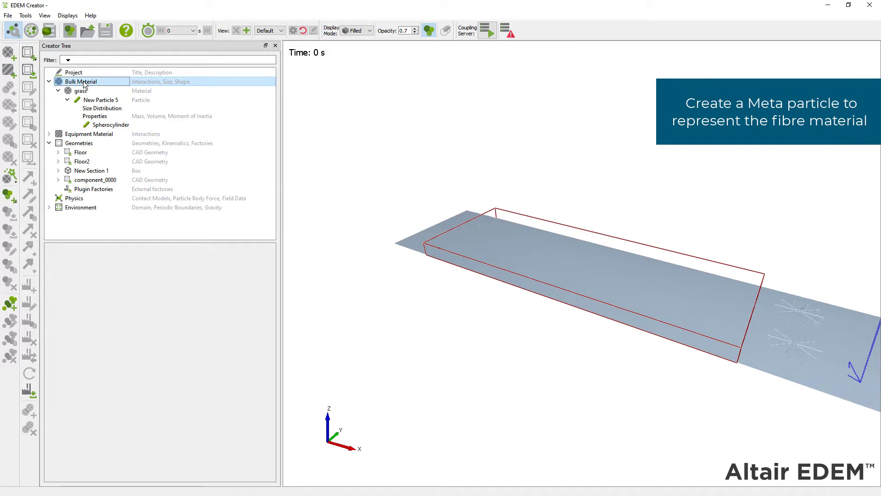
right_click(84, 85)
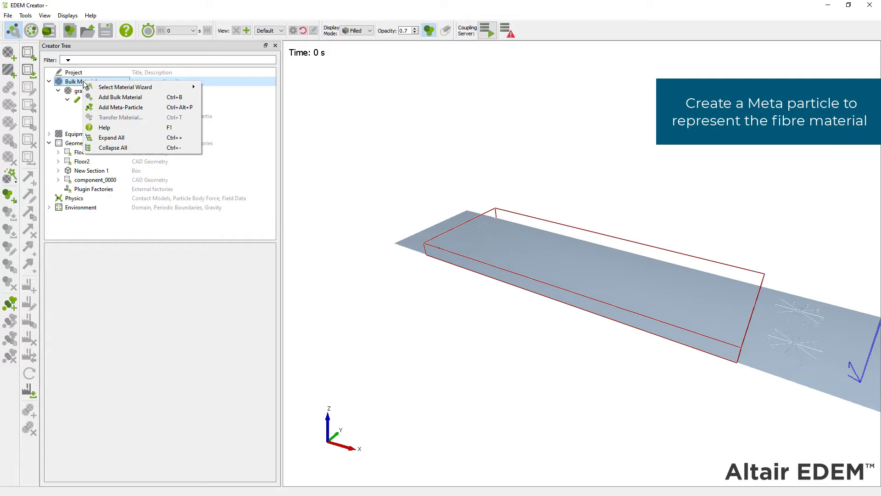
click(119, 107)
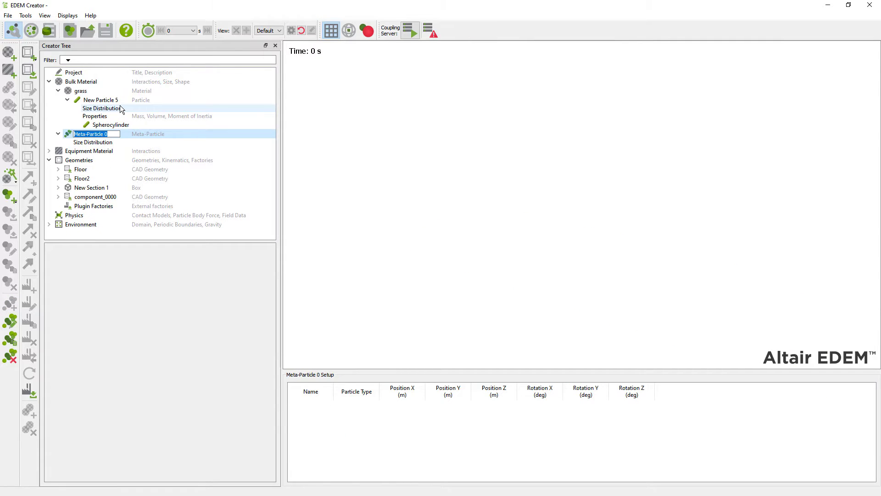
key(Return)
right_click(425, 443)
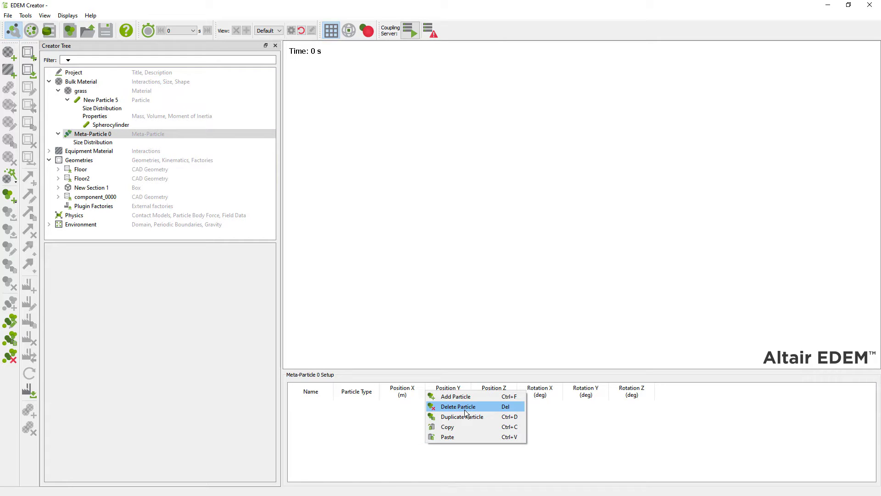
- Add New Particle 5 spherocylinders to Meta-Particle 0 until it holds nine particles
click(471, 397)
right_click(448, 393)
click(487, 397)
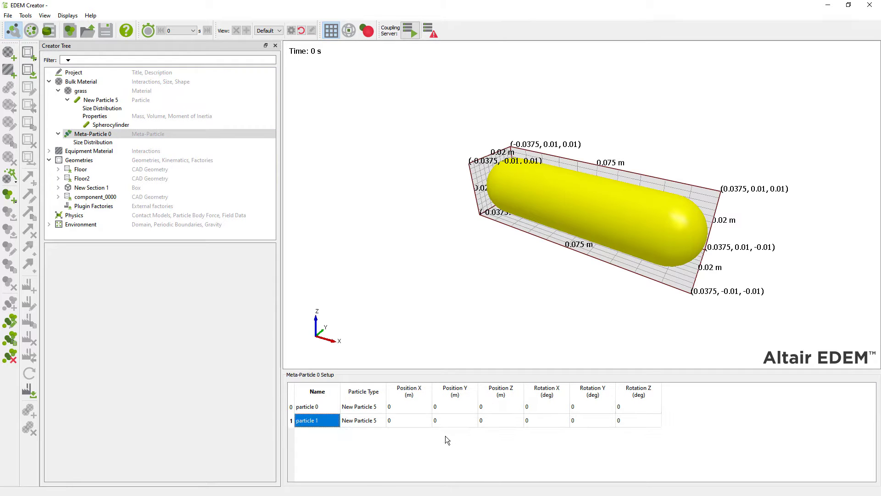
right_click(446, 437)
click(482, 443)
right_click(432, 454)
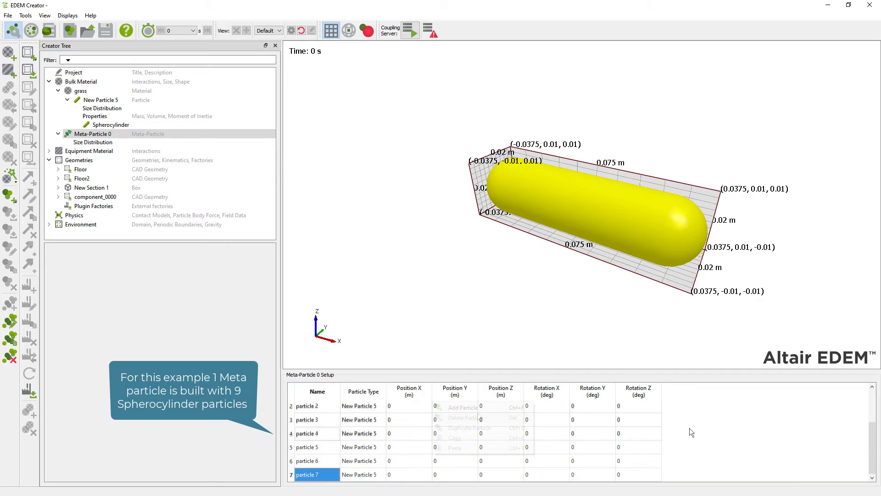
key(ctrl+f)
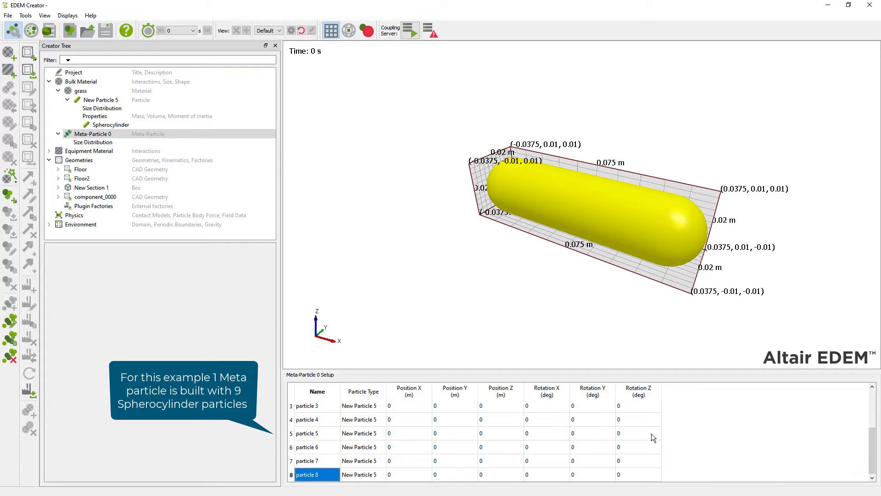
- Enter Position X values 0.075, 0.15, 0.225, 0.3 and onward for particles 1 to 5
scroll(652, 433, up, 1)
click(399, 420)
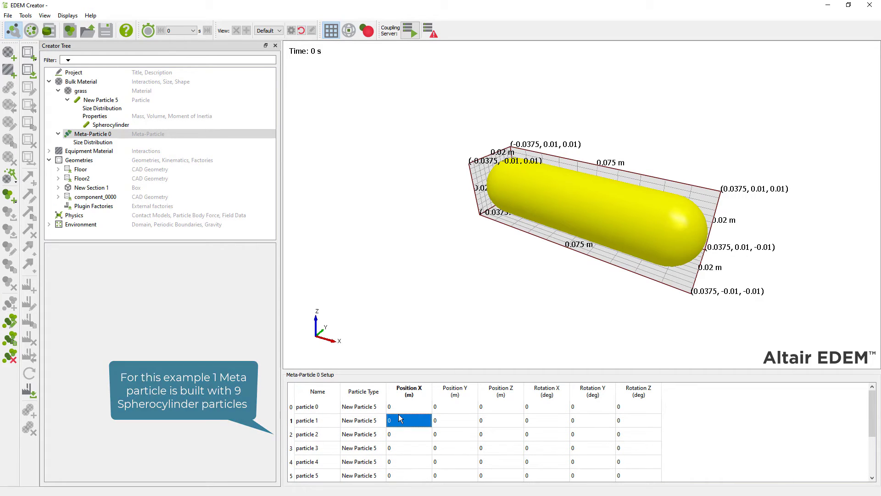
text(0.07)
key(Tab)
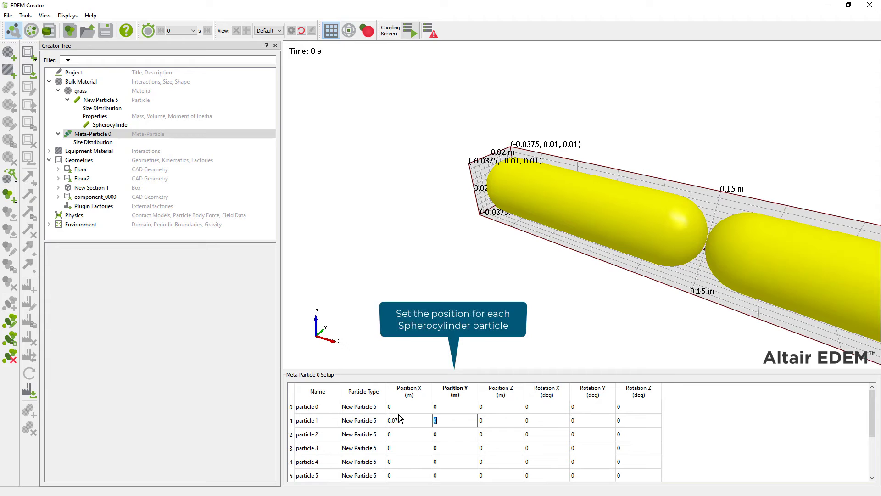
click(411, 435)
key(Return)
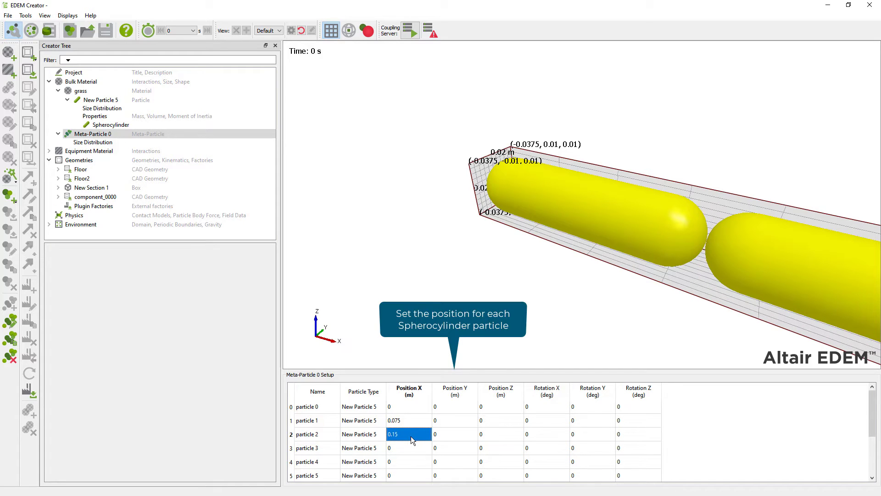
key(Down)
text(0.225)
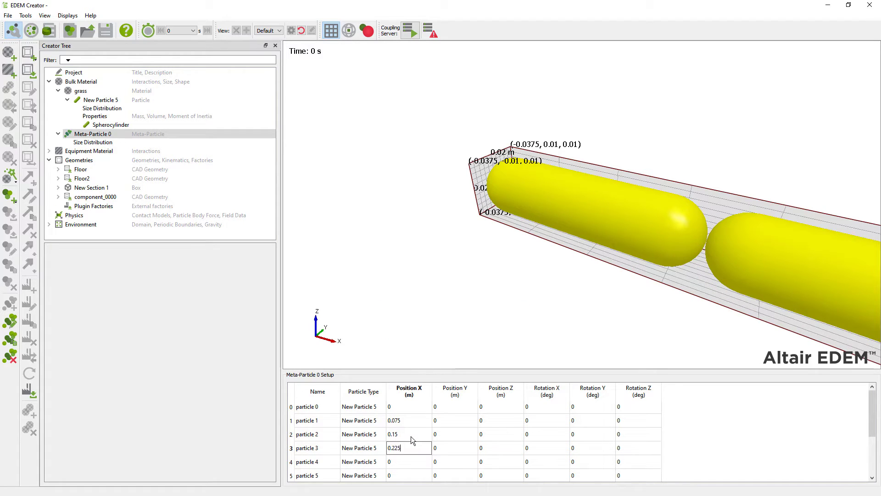
key(Return)
key(Down)
text(0.3)
key(Return)
key(Down)
text(0.)
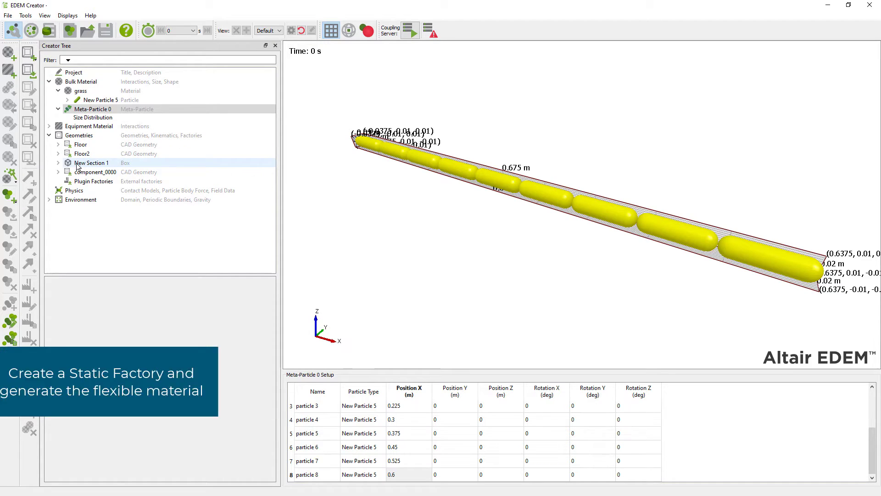
- Add a particle factory named New Factory 1 to the New Section 1 box
click(58, 163)
click(98, 164)
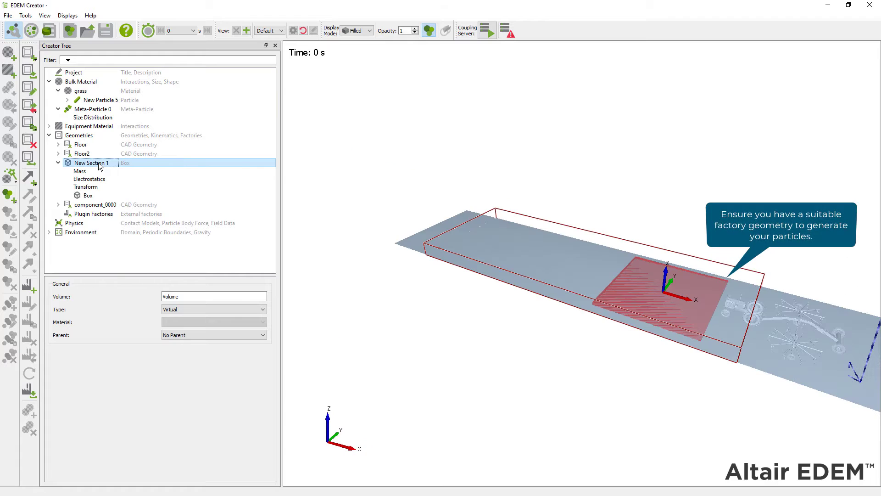
right_click(101, 166)
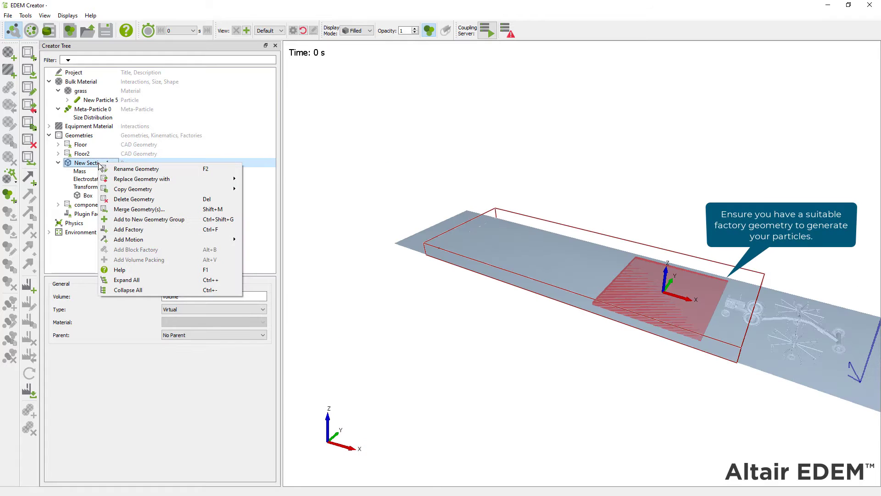
click(167, 229)
click(147, 206)
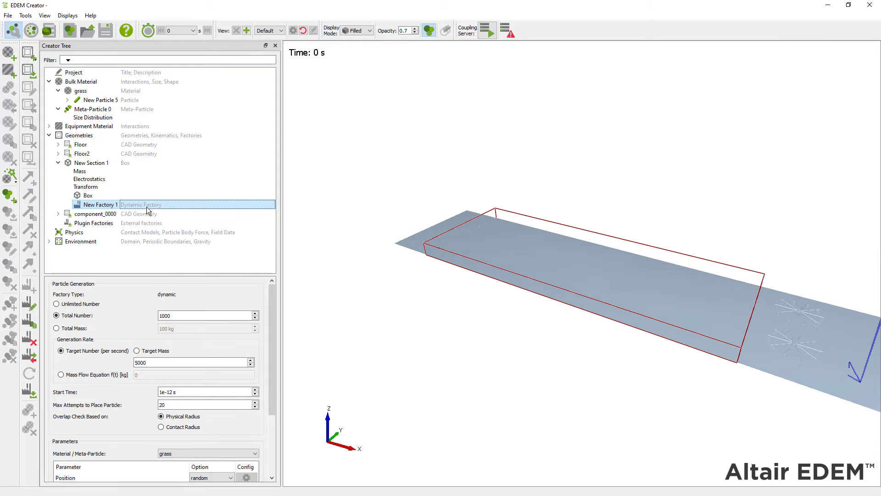
- Make New Factory 1 a static factory generating a total of 5000 particles
right_click(145, 206)
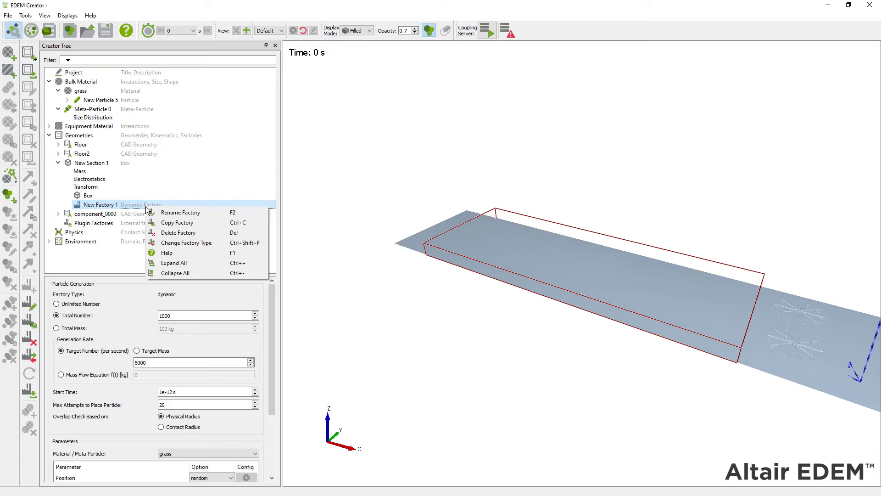
click(224, 243)
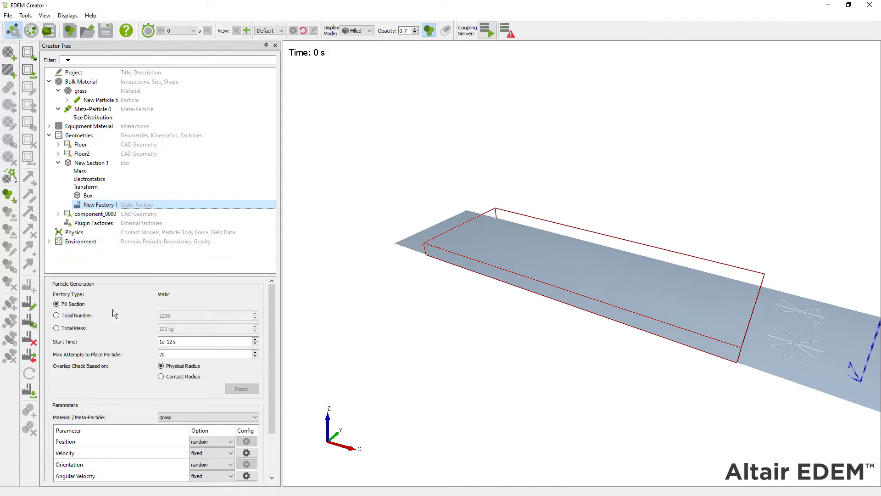
click(88, 318)
key(Tab)
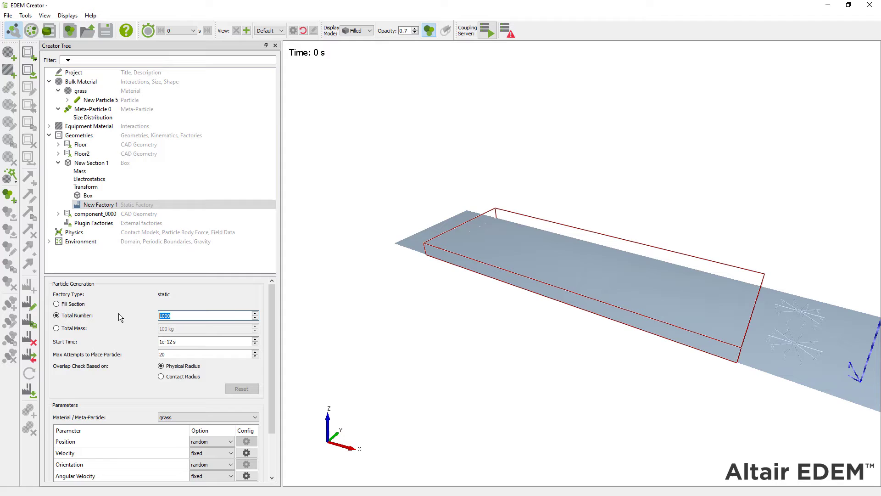
text(5000)
- Set the factory material to Meta-Particle 0 and check its fixed velocity settings
click(214, 417)
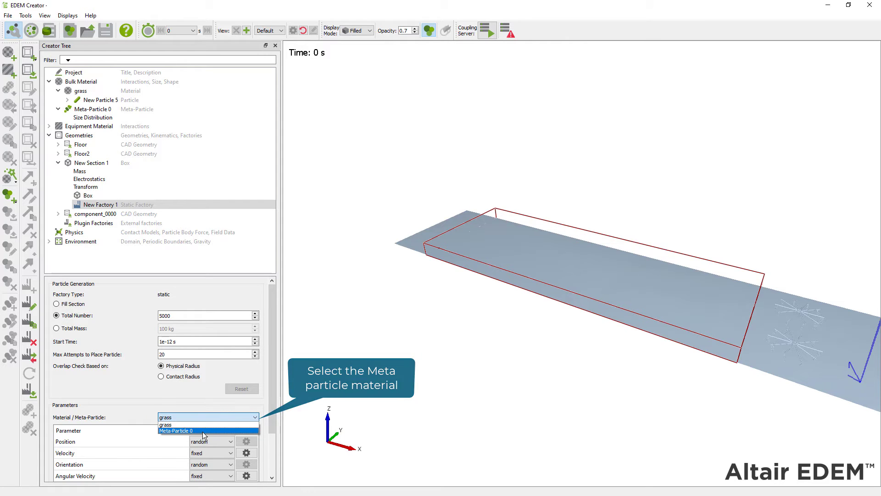
click(211, 430)
drag(268, 385, 258, 417)
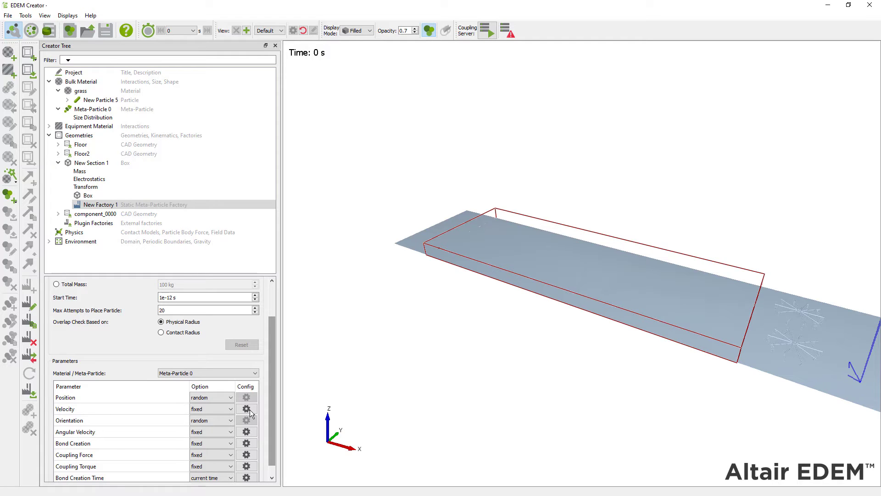
click(249, 409)
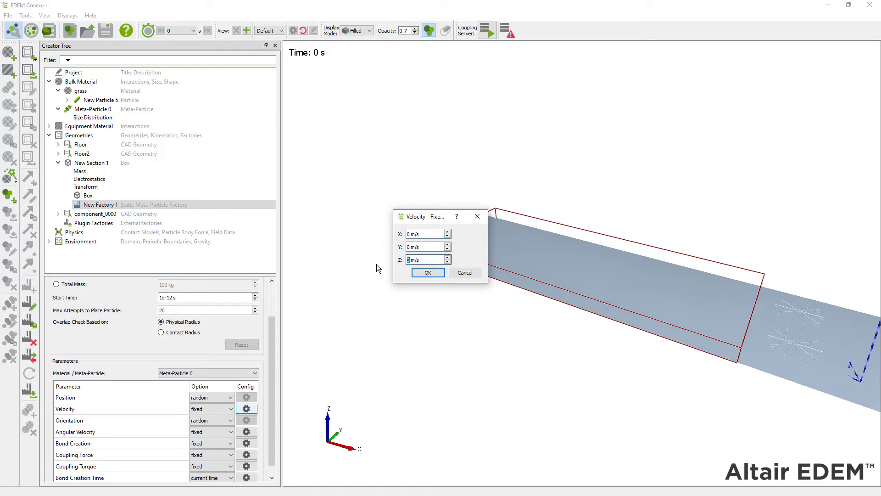
key(Return)
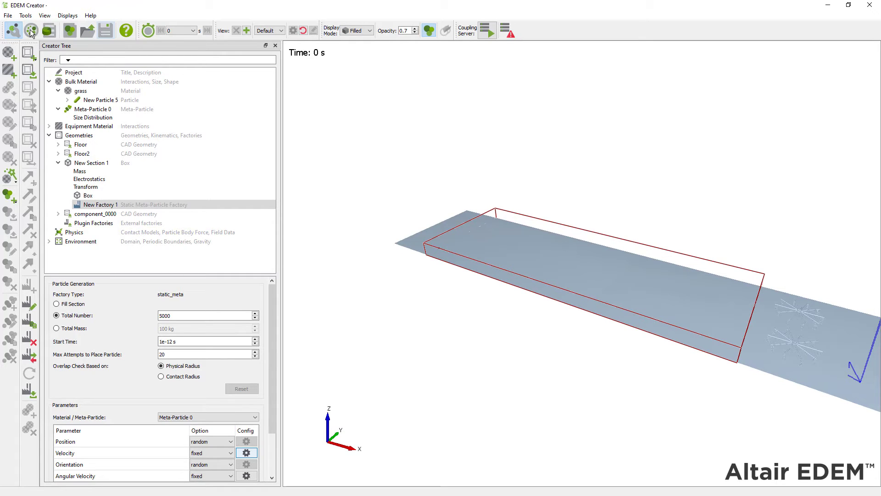
- Switch to the Simulator and keep GPU CUDA Solver as the selected engine
click(31, 31)
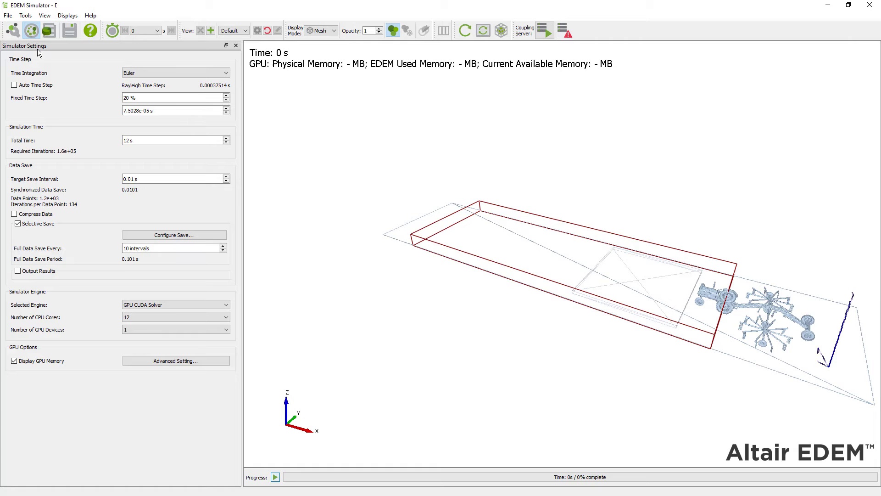
click(219, 304)
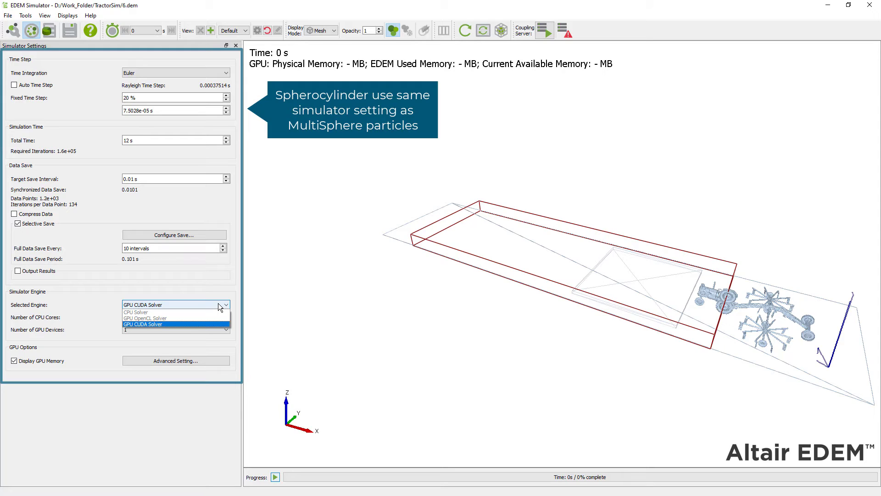
click(183, 324)
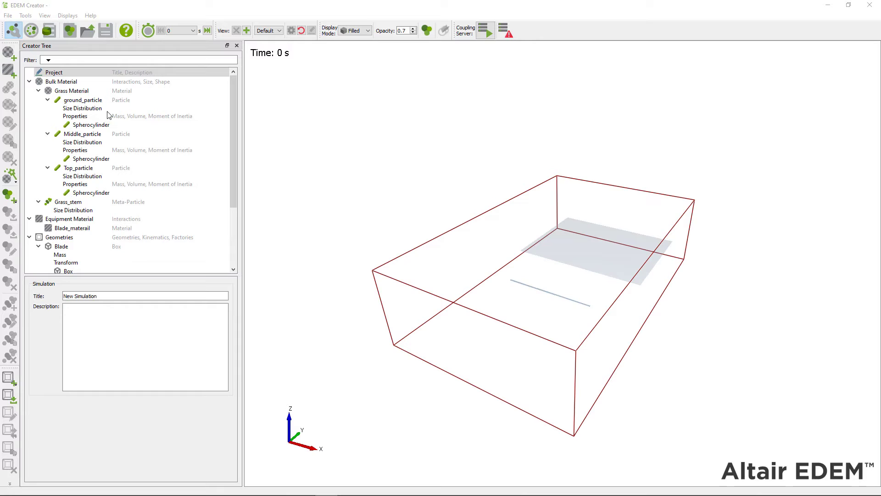
- Inspect Grass_stem particles 0, 2 and 5, then show the 40 mm ground_particle spherocylinder
click(85, 201)
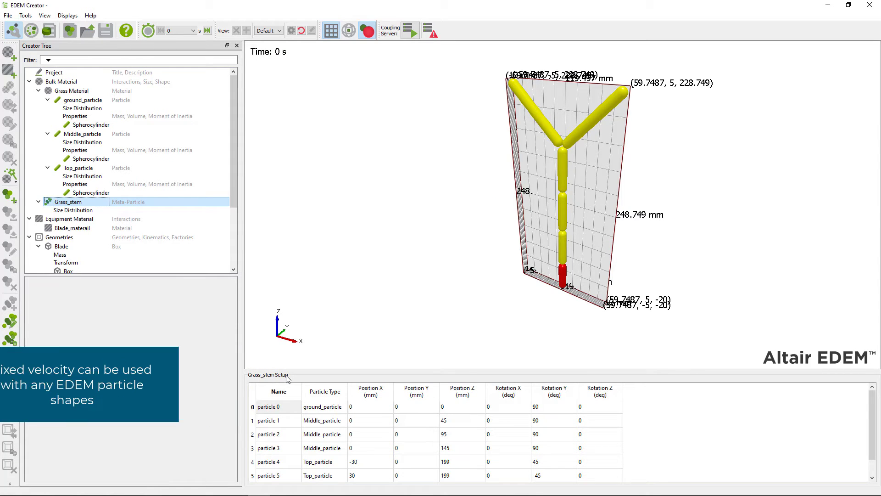
click(291, 410)
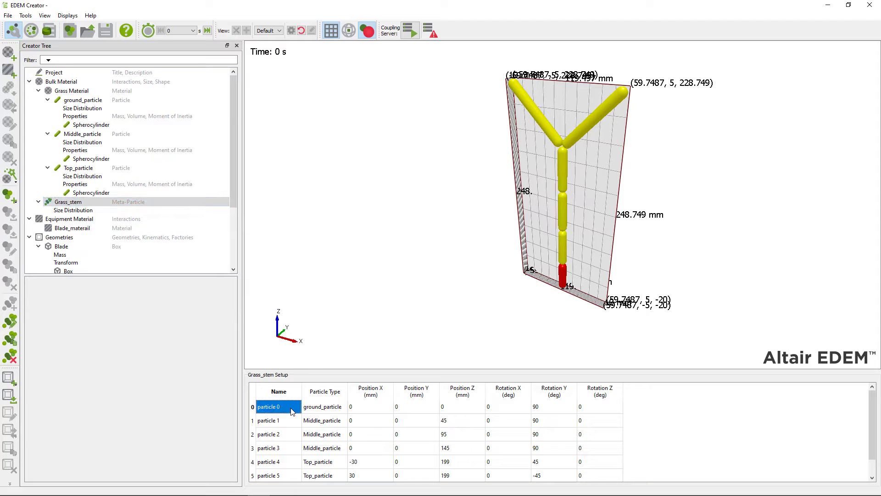
click(293, 436)
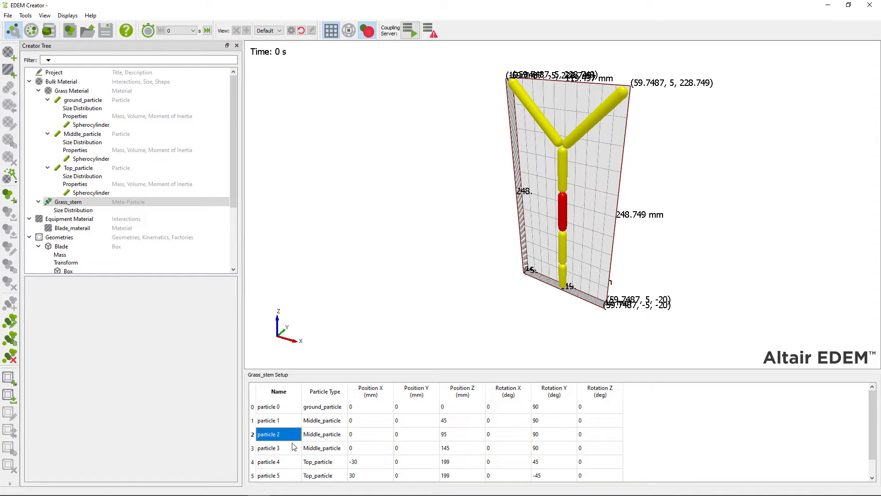
click(293, 478)
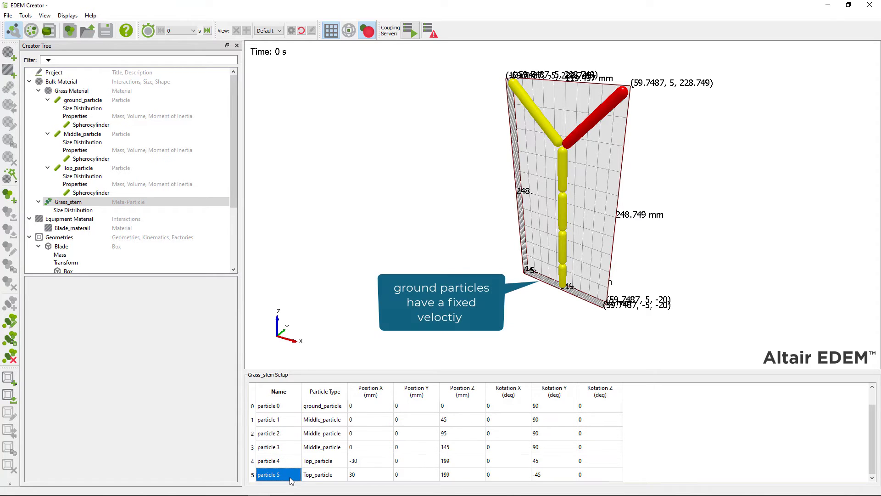
click(296, 406)
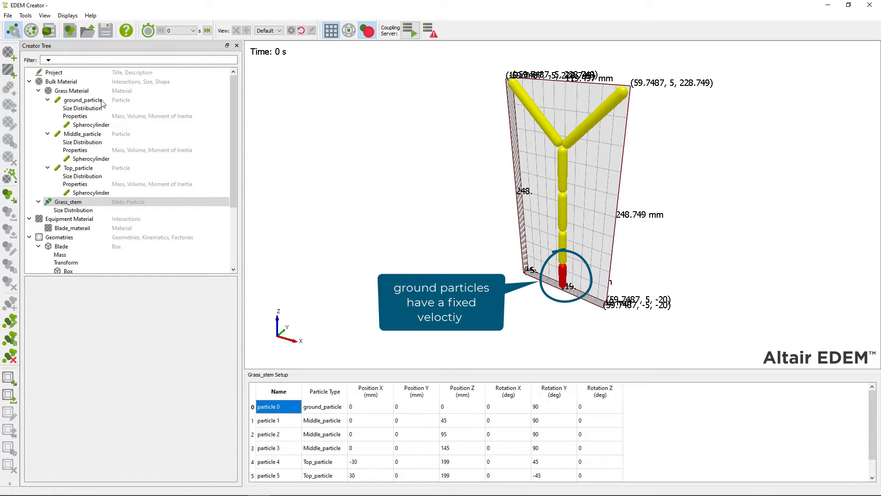
click(91, 125)
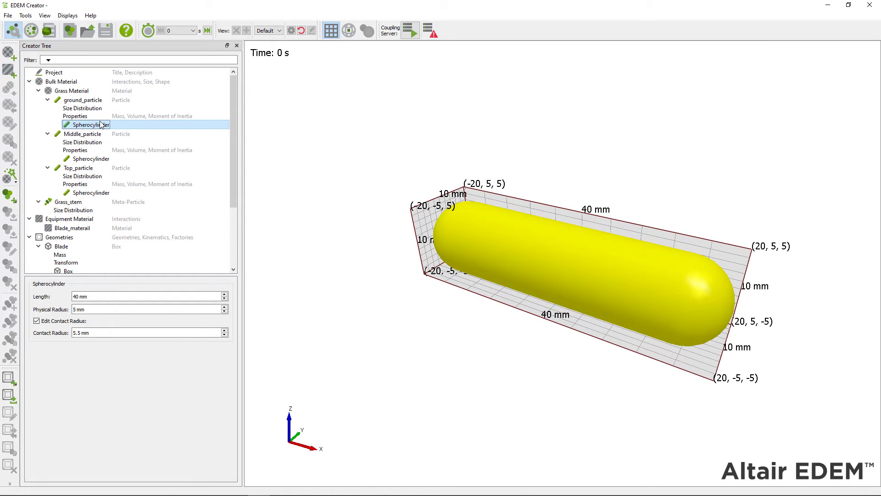
- Review the ground_particle size distribution and its Fixed Velocity properties, scrolling the tree toward Physics
click(97, 110)
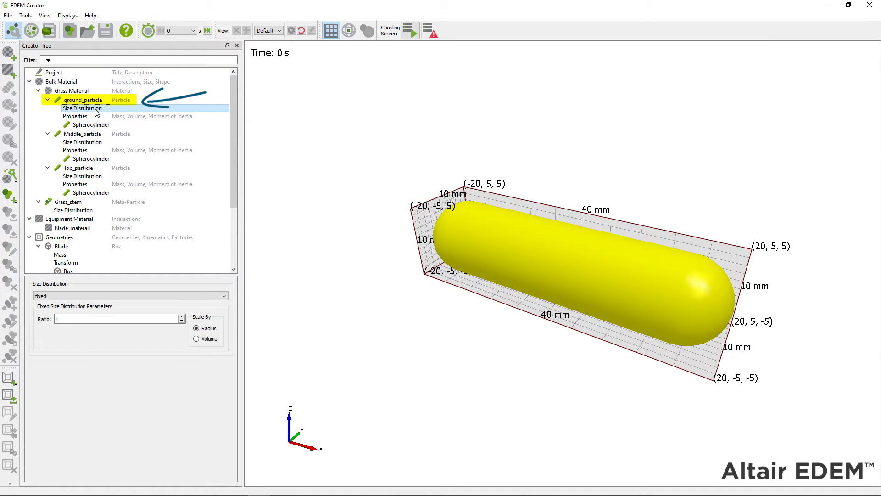
click(97, 116)
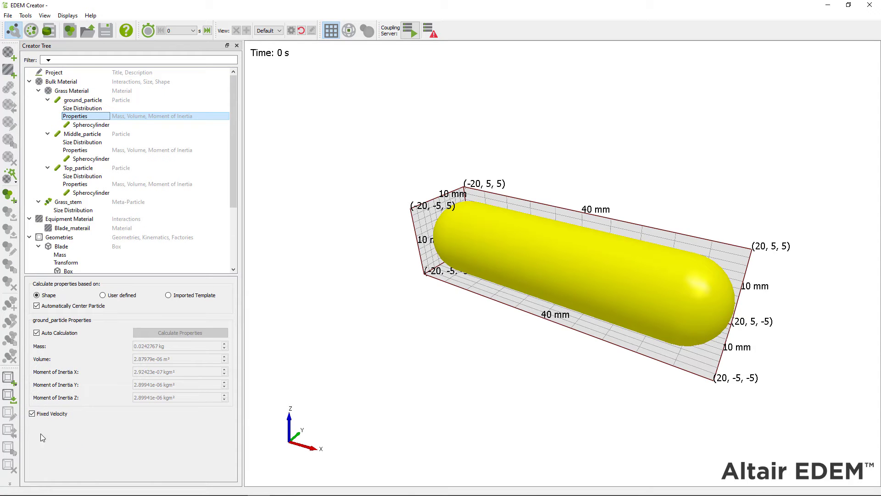
scroll(64, 227, down, 3)
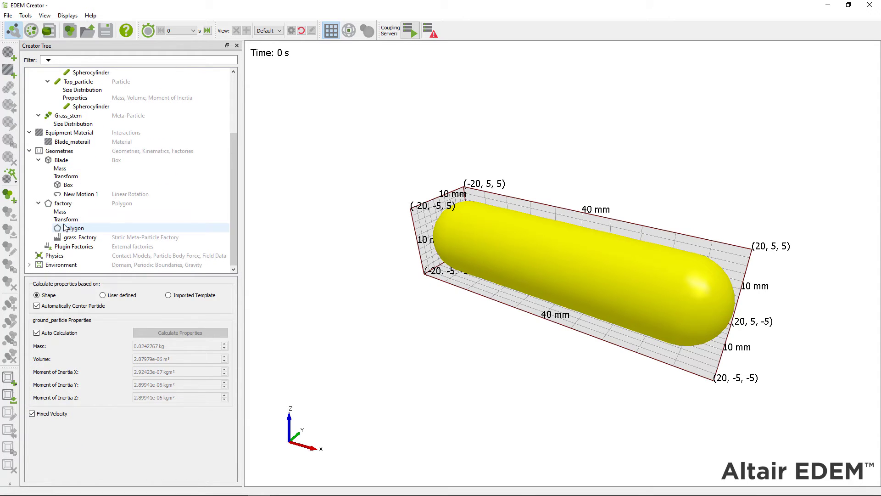
click(55, 256)
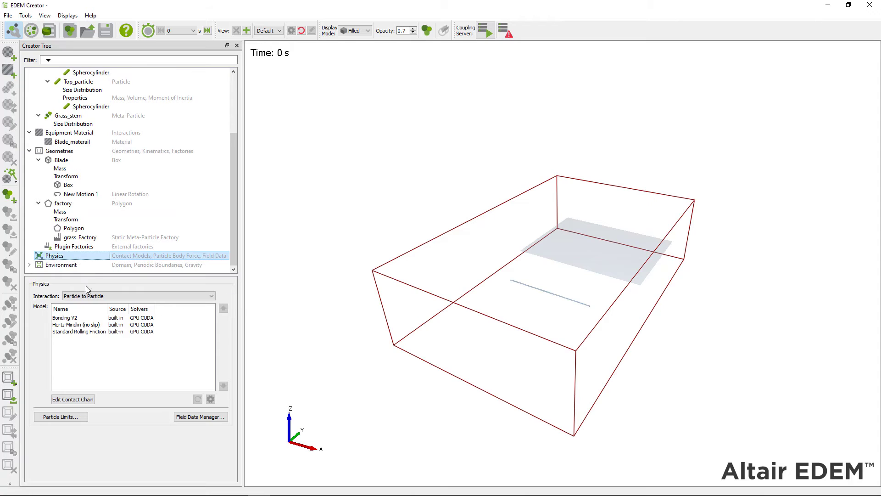
click(84, 318)
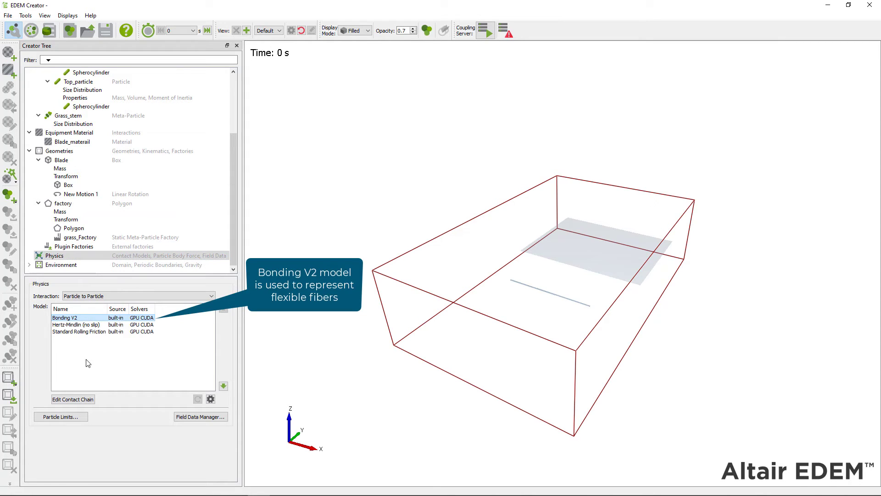
click(88, 400)
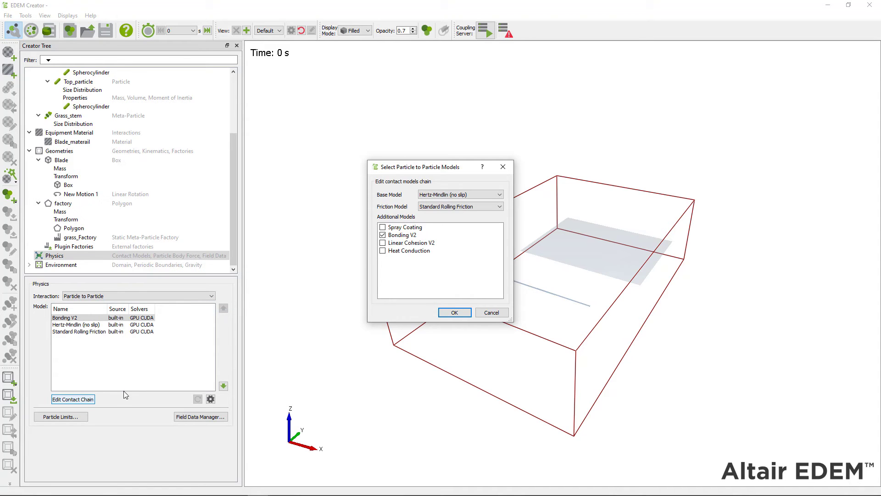
key(Return)
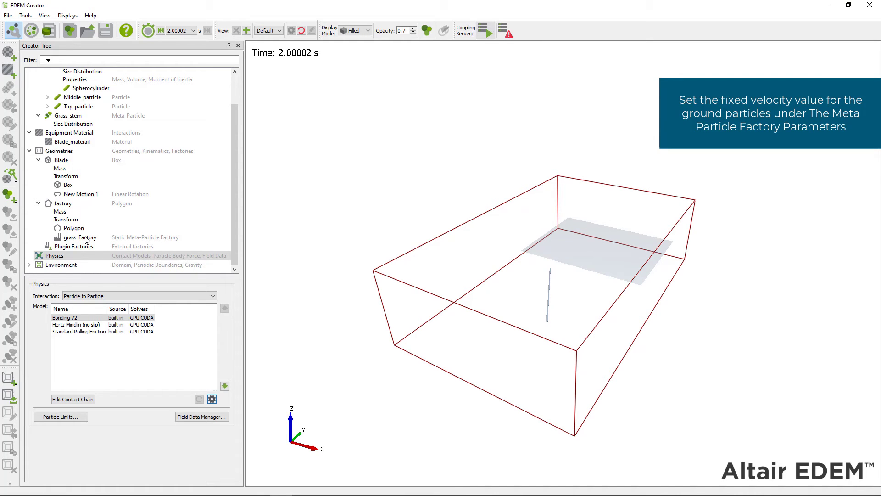
- Verify the grass_Factory ground particles have a fixed velocity of Y = -1 m/s
click(82, 237)
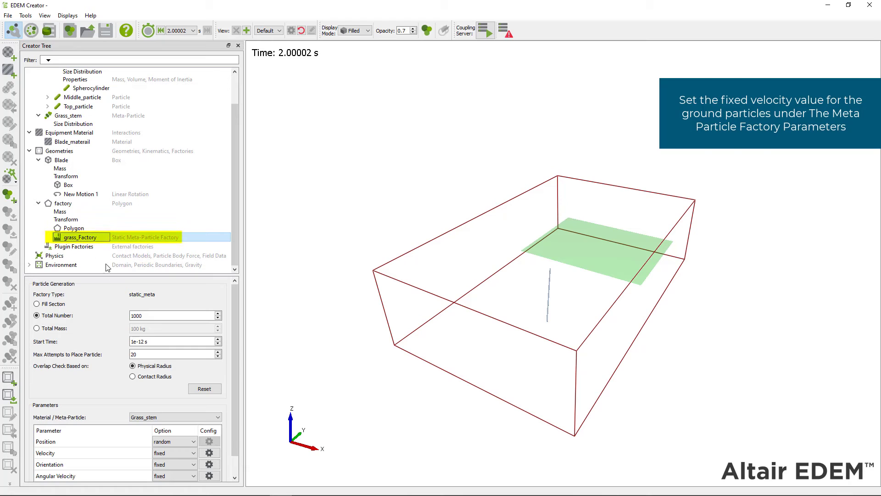
click(210, 452)
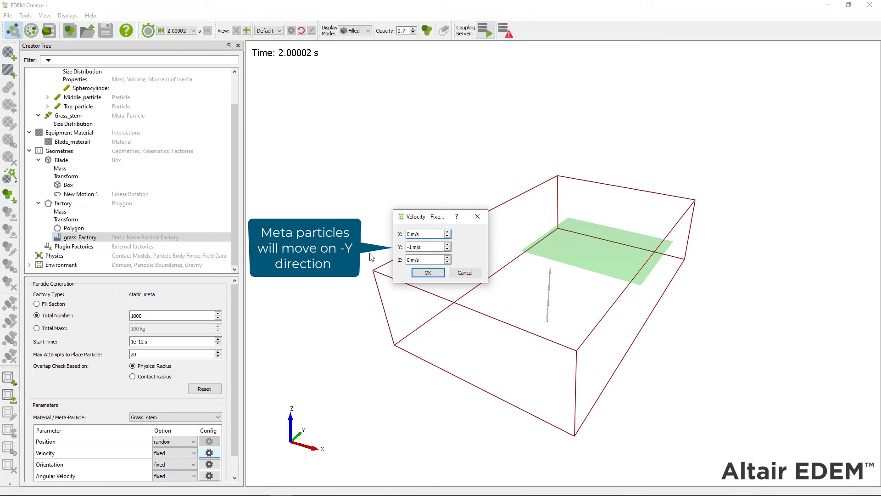
key(Return)
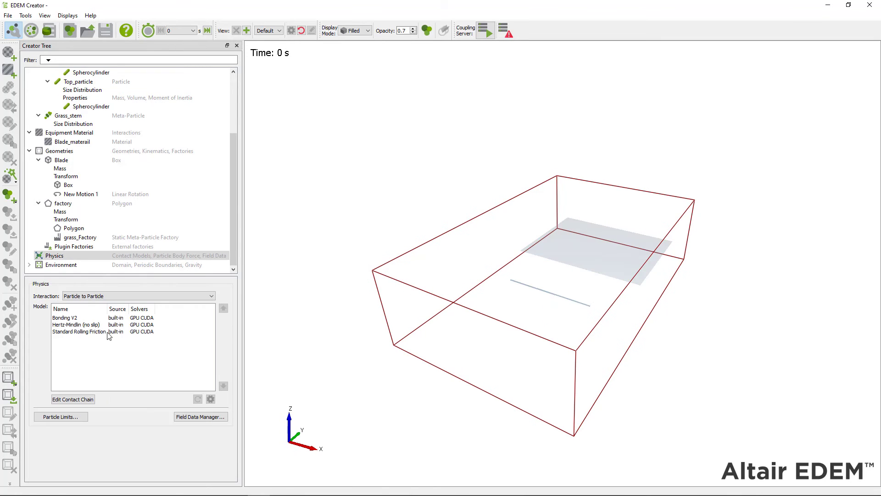
- Save the simulation setup
click(103, 33)
key(Return)
- Run the 2 s grass-stem simulation in EDEM Simulator and watch the stems side-on
click(33, 32)
click(256, 477)
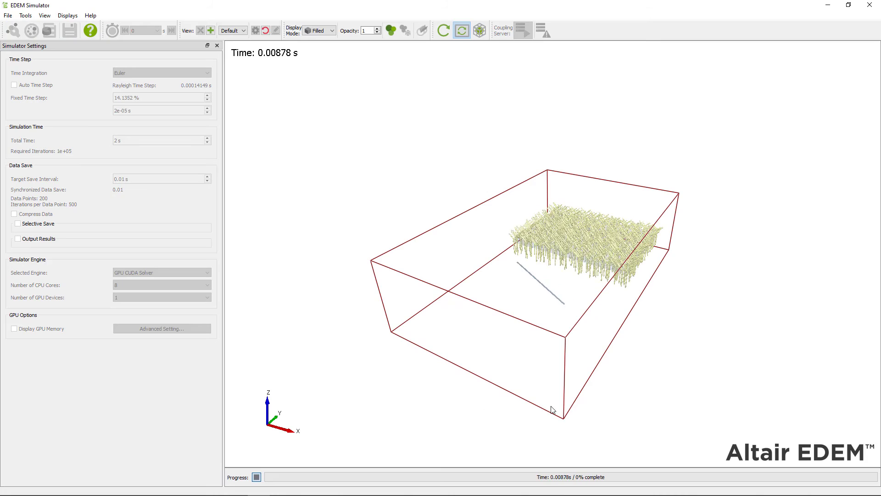
drag(557, 354, 740, 413)
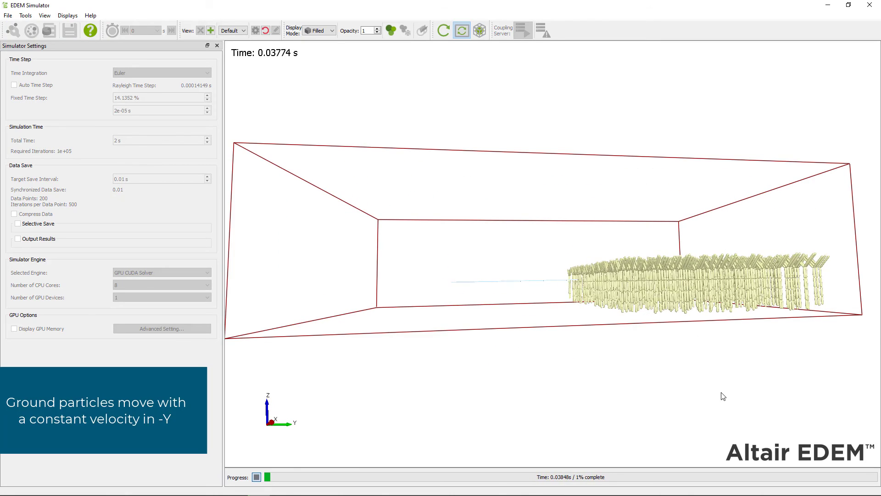
scroll(740, 413, up, 4)
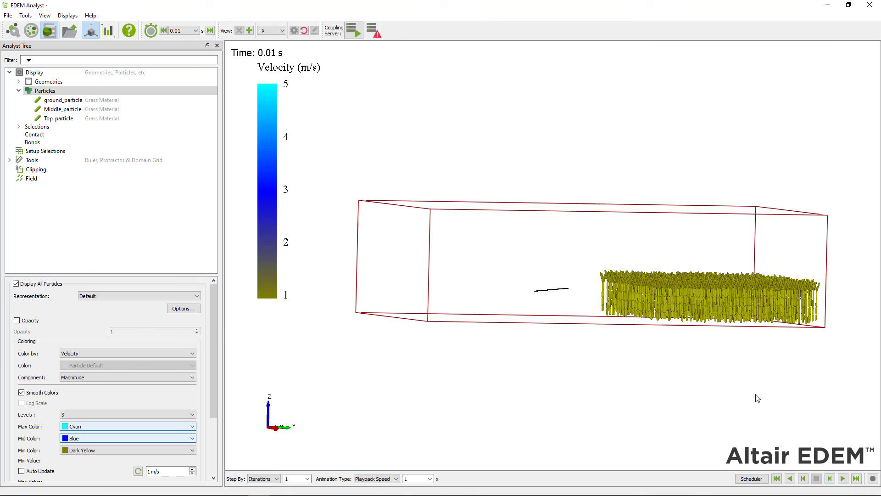
- Play back the velocity-coloured results in Analyst from an oblique view of the box
click(832, 480)
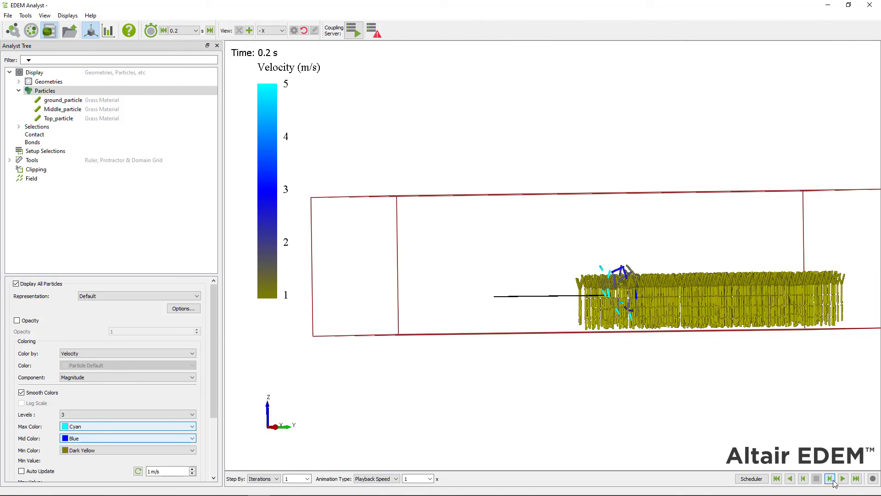
drag(797, 429, 724, 399)
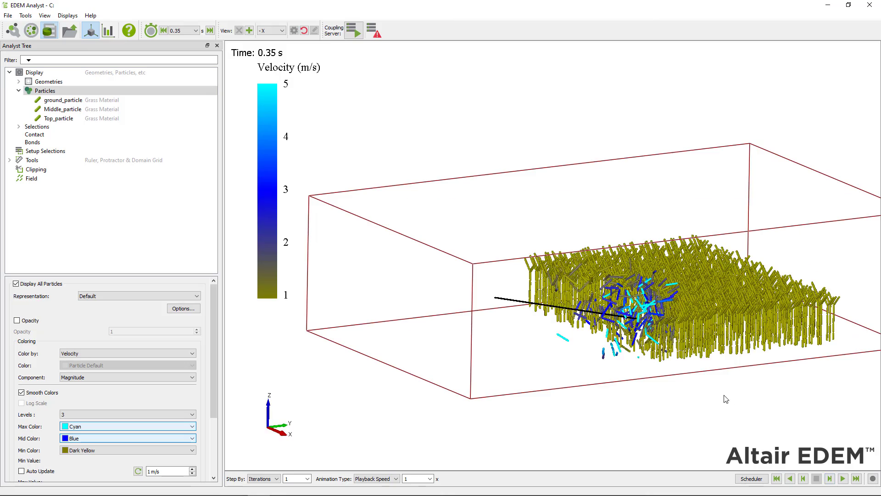